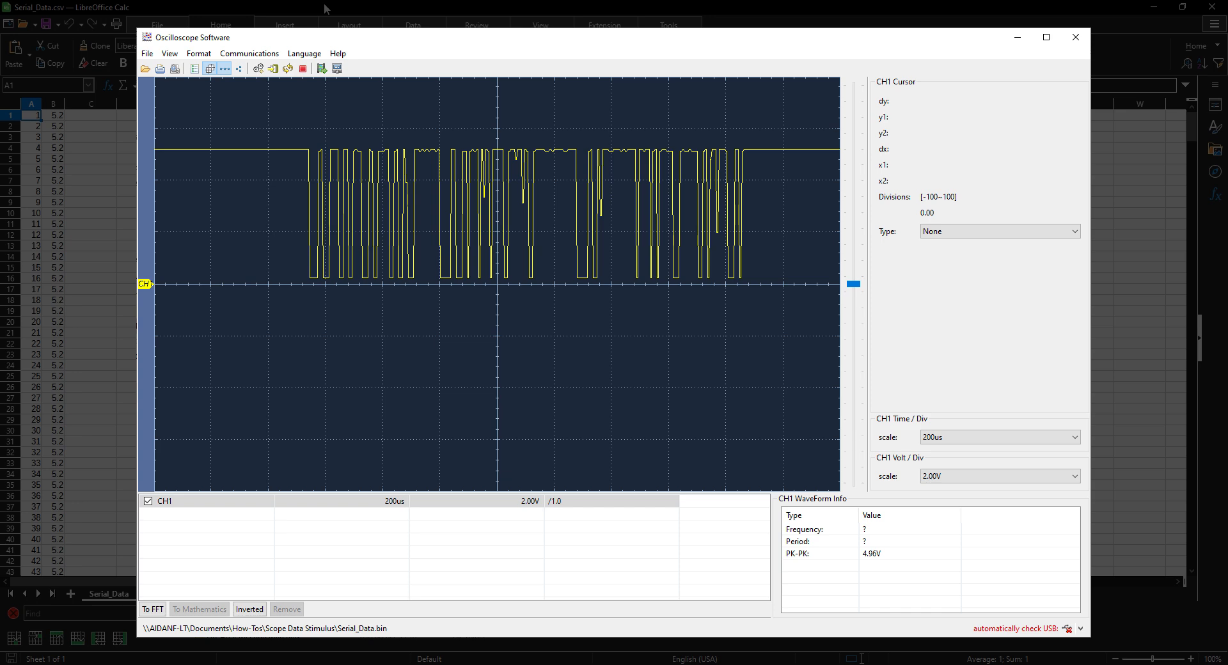
pyautogui.click(326, 8)
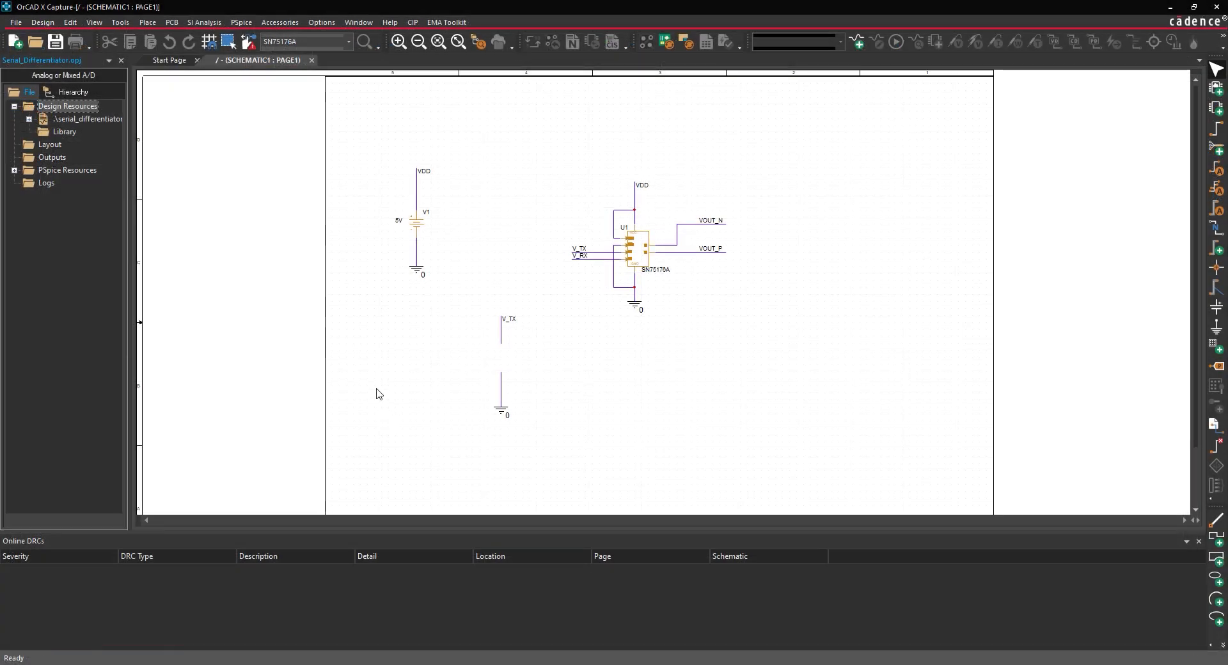
# Step: Open the PSpice component browser and list the voltage sources in the Source > PWL Sources category
pyautogui.click(152, 22)
pyautogui.click(167, 46)
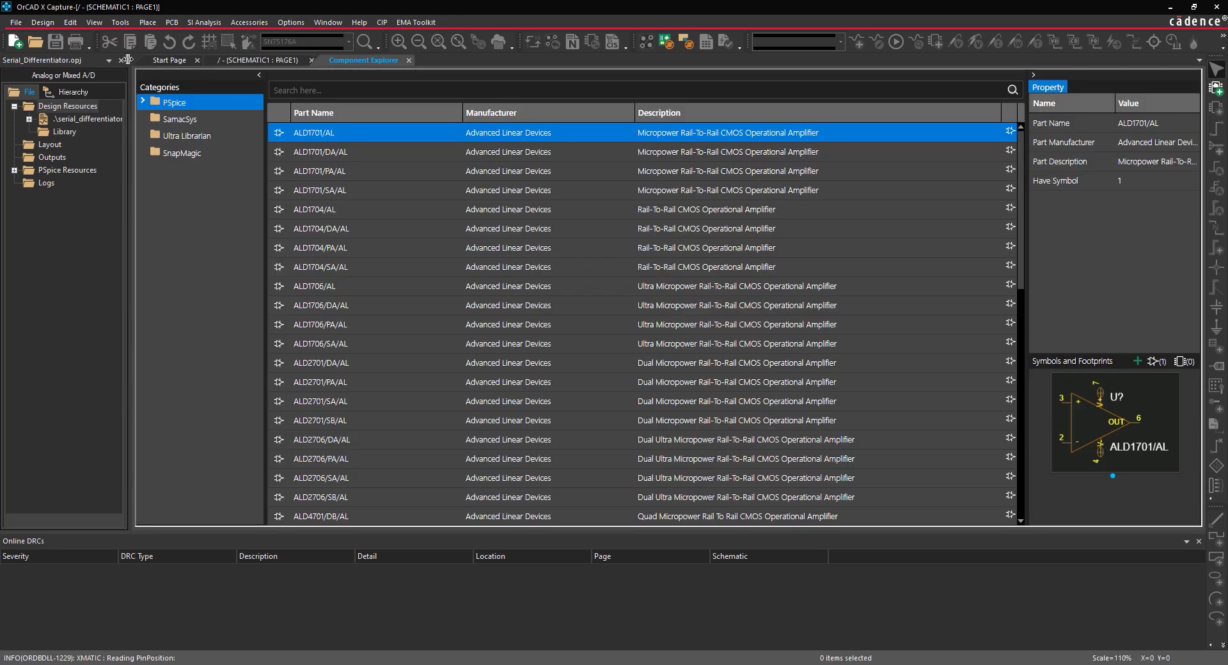
pyautogui.click(144, 103)
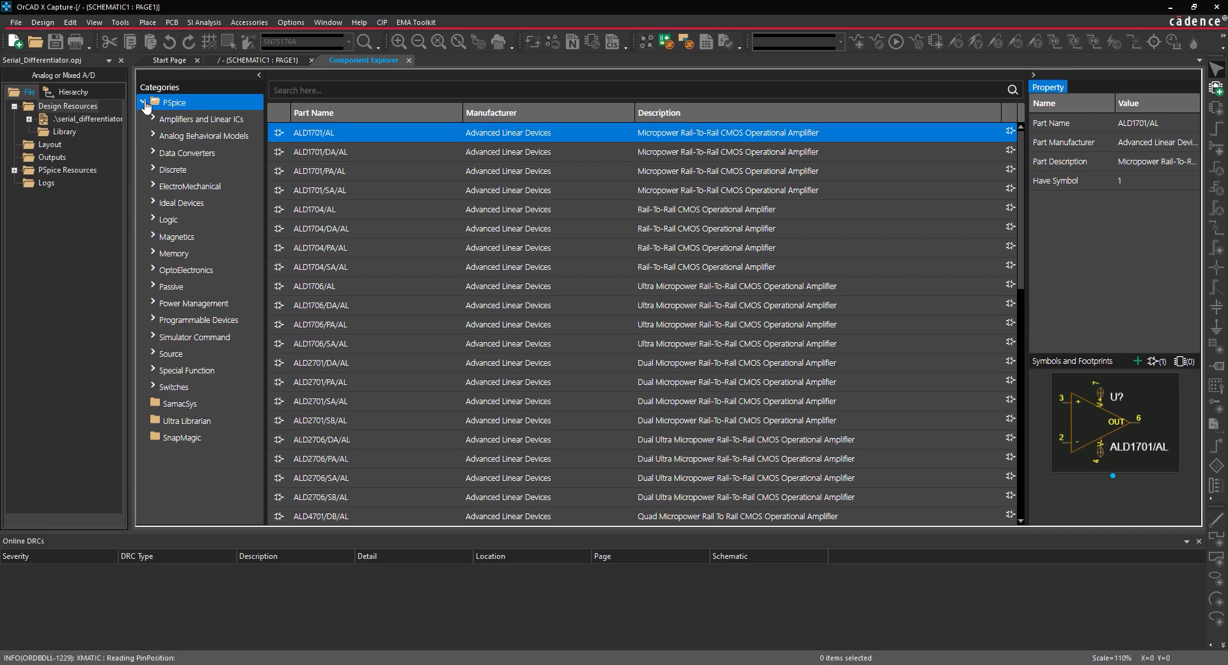
pyautogui.click(155, 354)
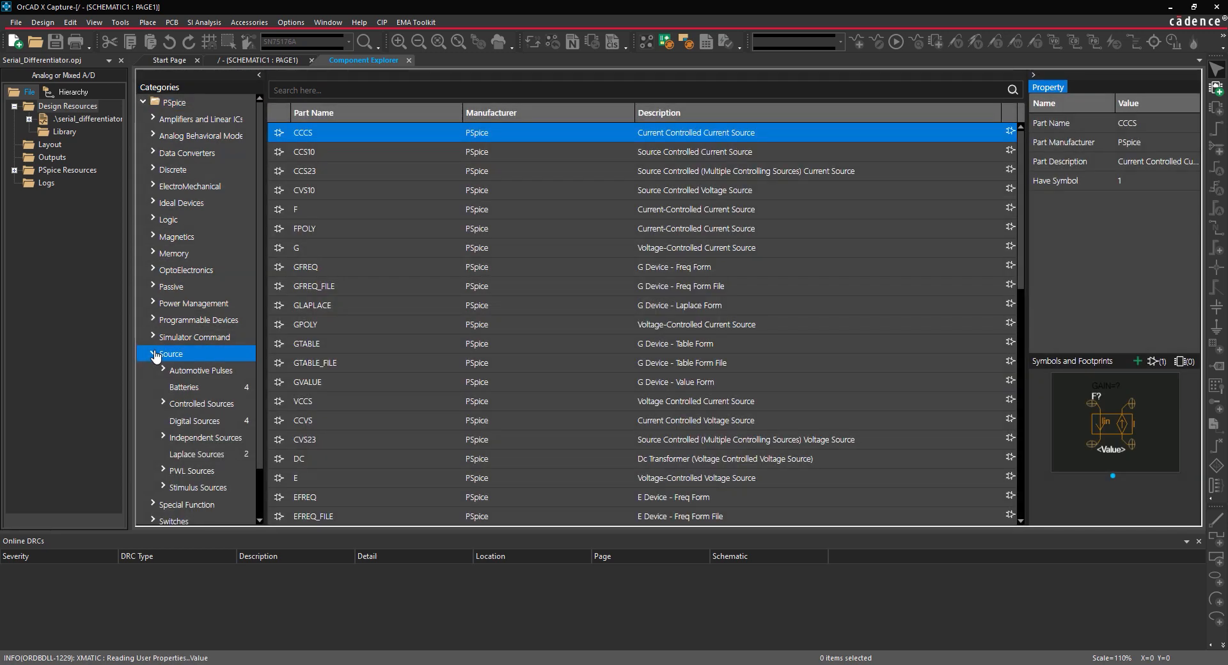
pyautogui.click(163, 472)
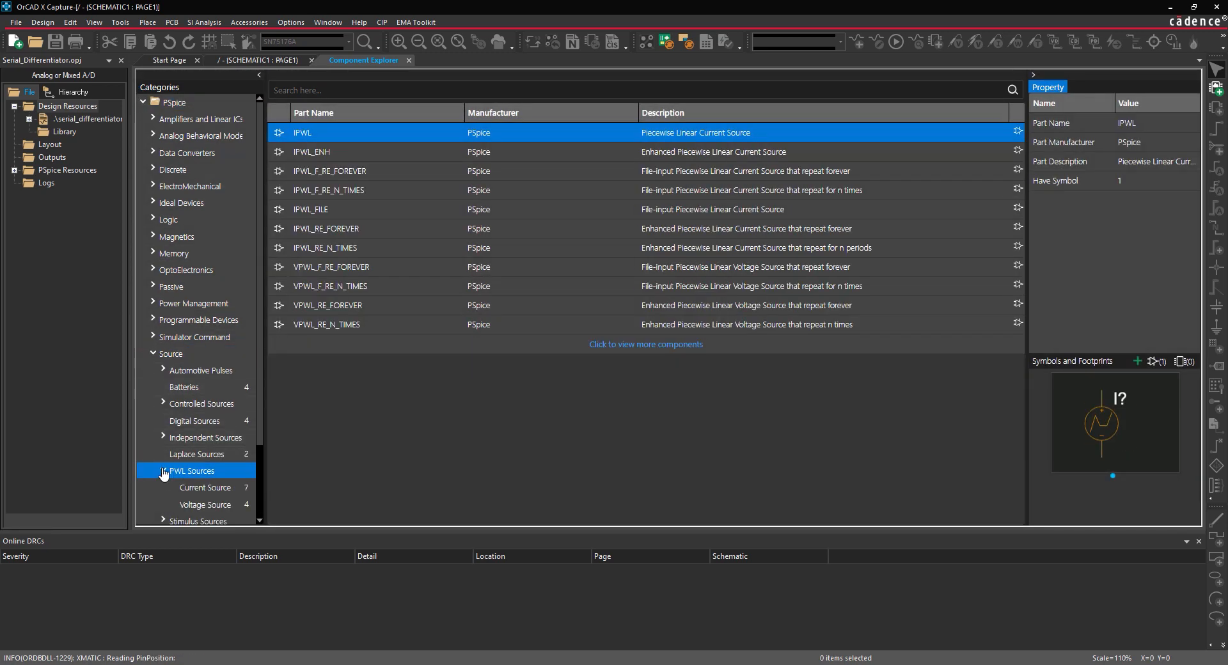
pyautogui.click(206, 505)
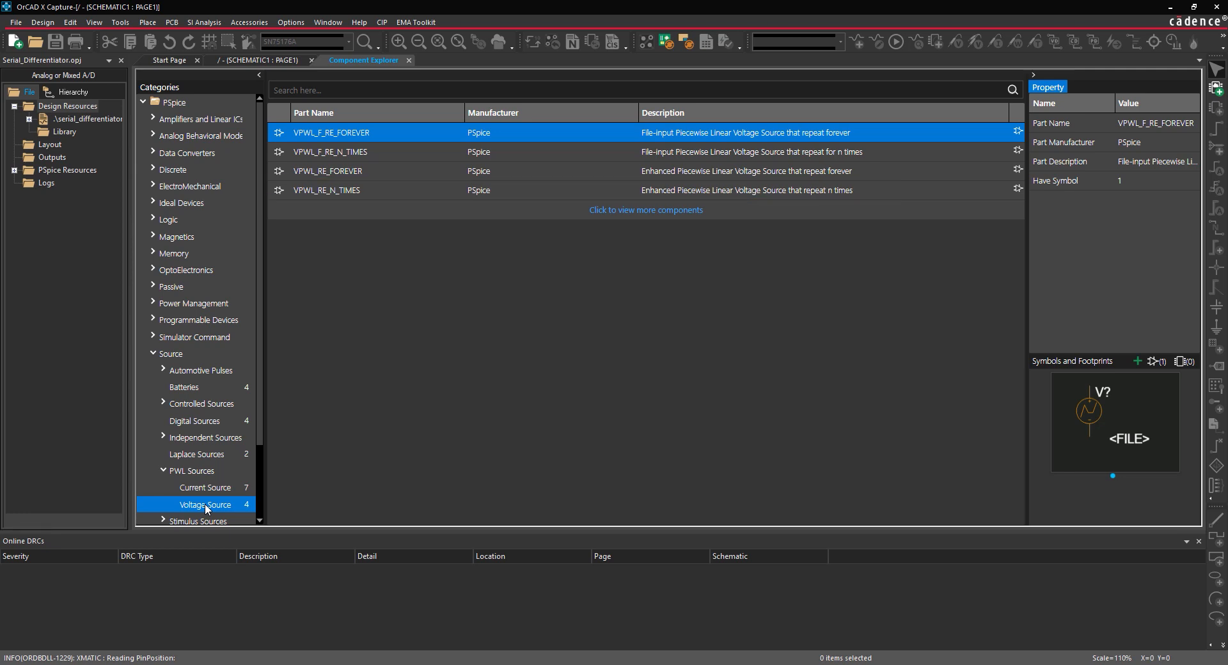
# Step: Place a VPWL_F_RE_N_TIMES source in the gap between the V_TX wire and ground, ending part placement
pyautogui.click(368, 155)
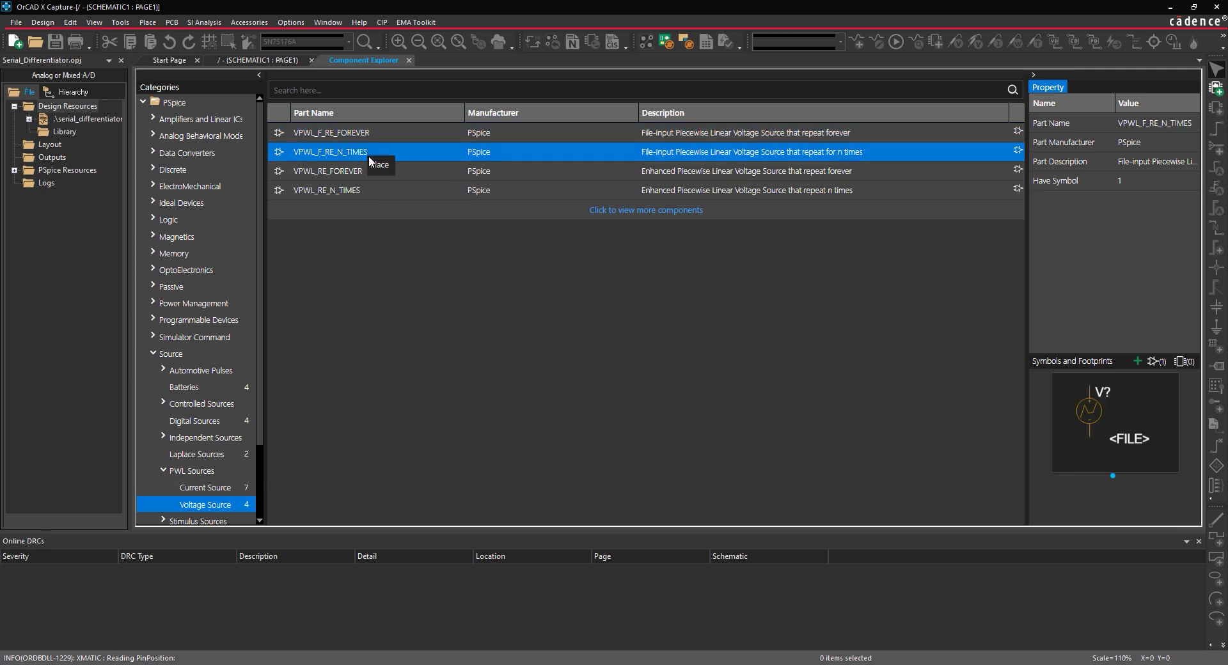
pyautogui.doubleClick(369, 155)
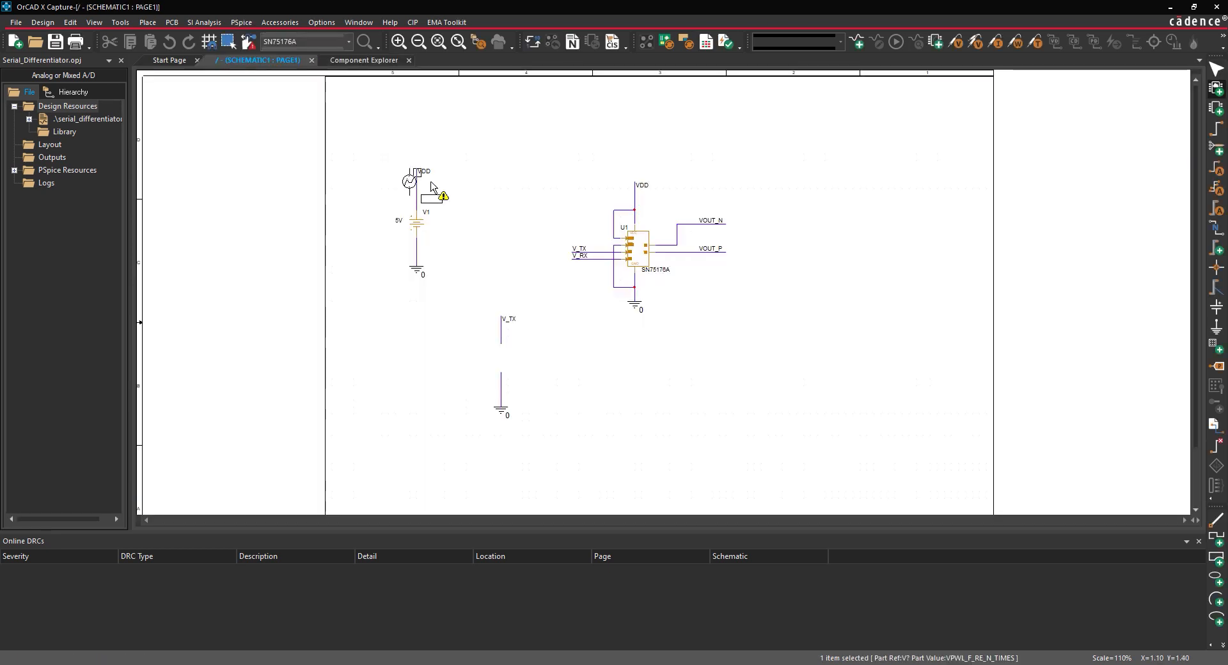
pyautogui.click(498, 356)
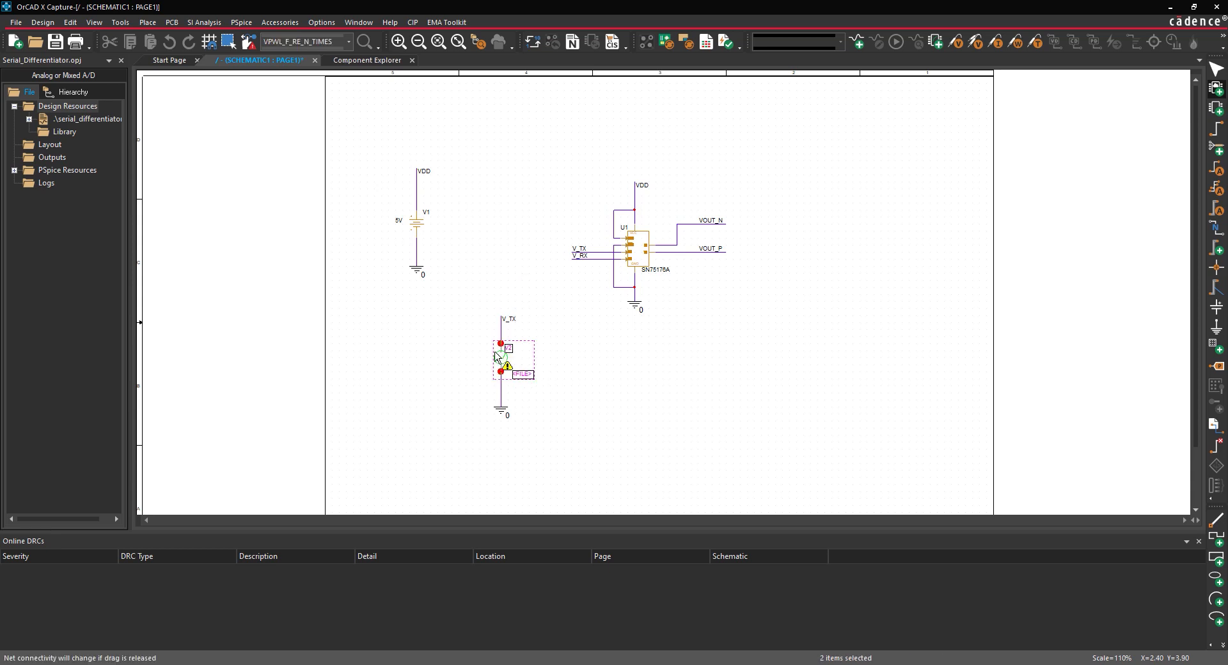
pyautogui.rightClick(431, 311)
pyautogui.click(433, 313)
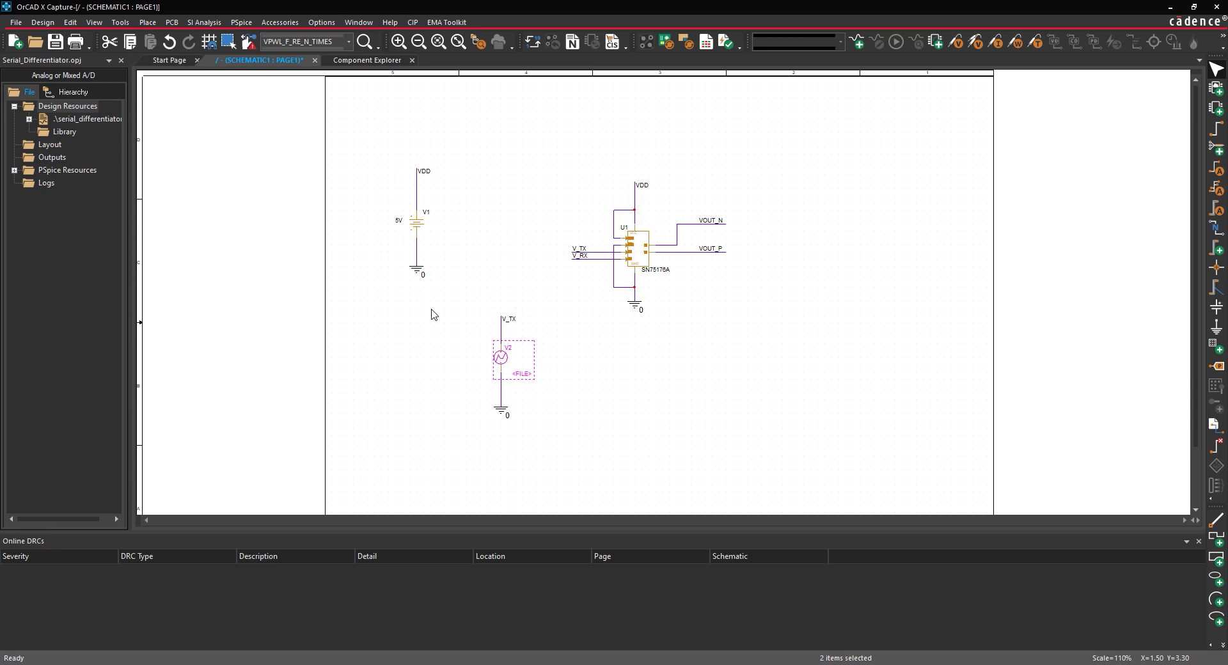
# Step: Set the FILE property of the placed PWL source to ..\..\..\Serial_Data.csv
pyautogui.doubleClick(521, 374)
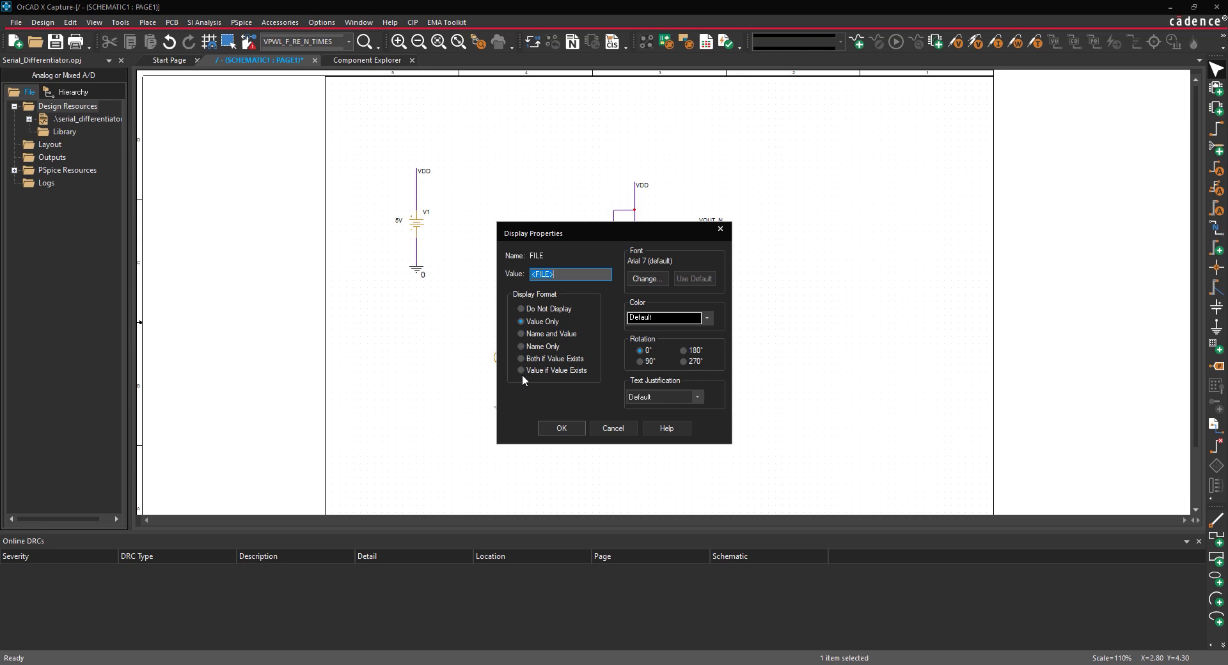
pyautogui.write('..\\..\\..\\')
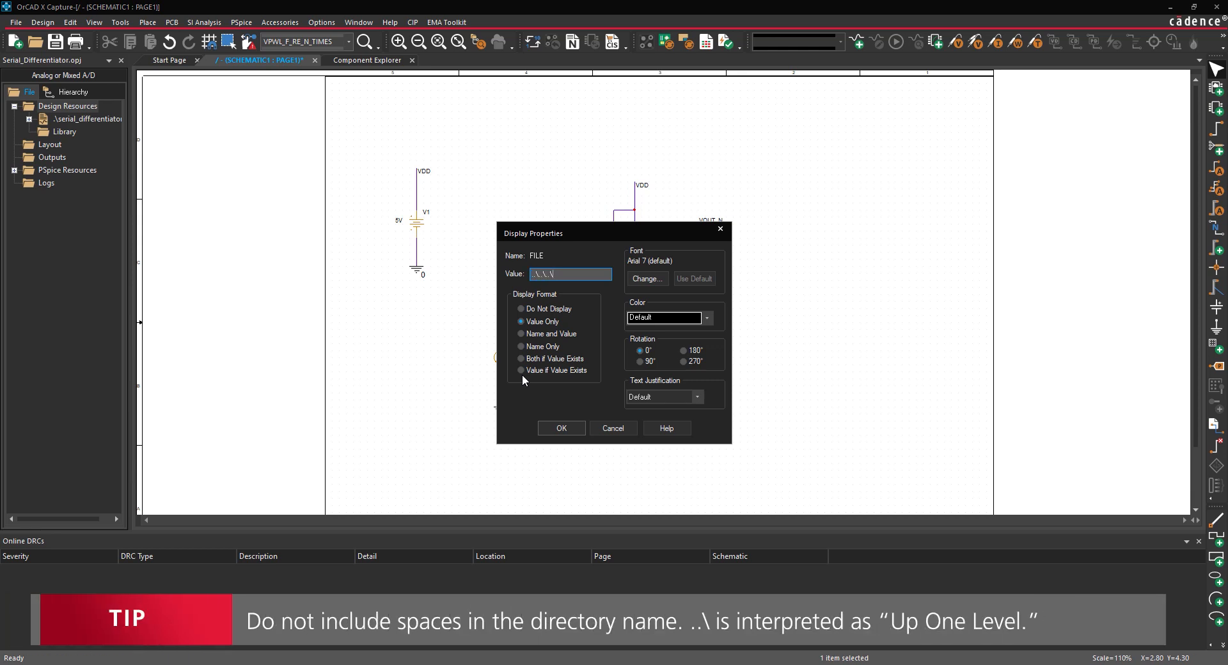
pyautogui.write('Serial_Data.csv')
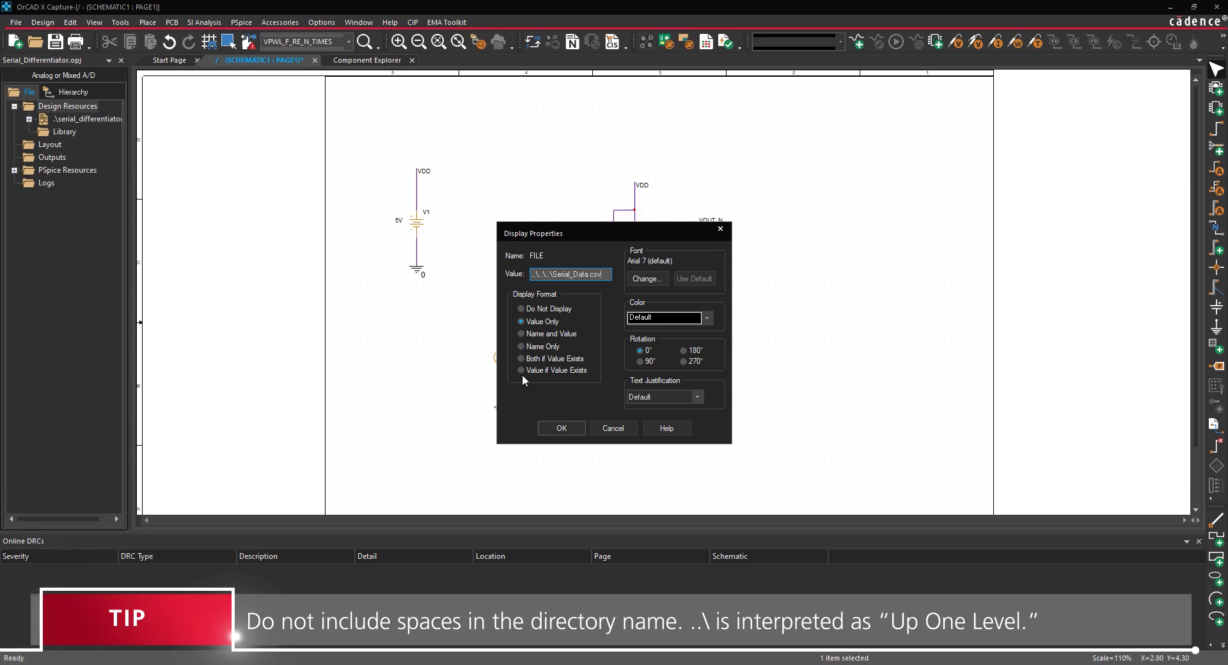
pyautogui.click(557, 426)
pyautogui.click(556, 430)
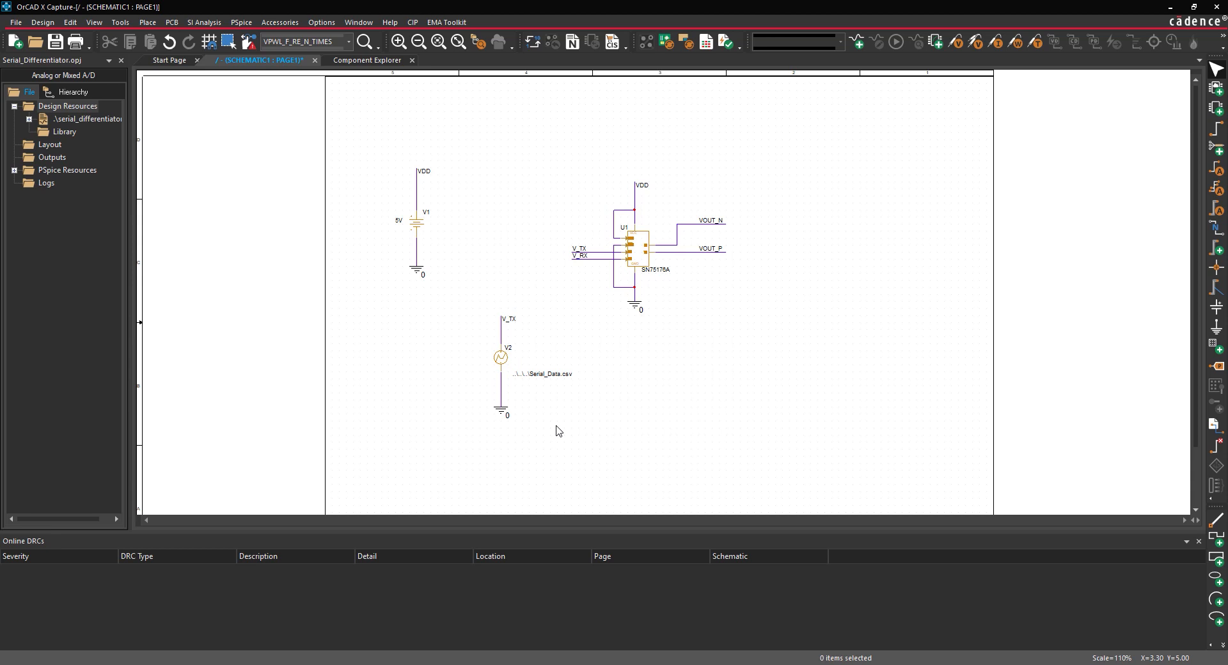
# Step: Set source V2's REPEAT_VALUE to 2 and TSF to 4u, applying the property changes to the design
pyautogui.doubleClick(499, 359)
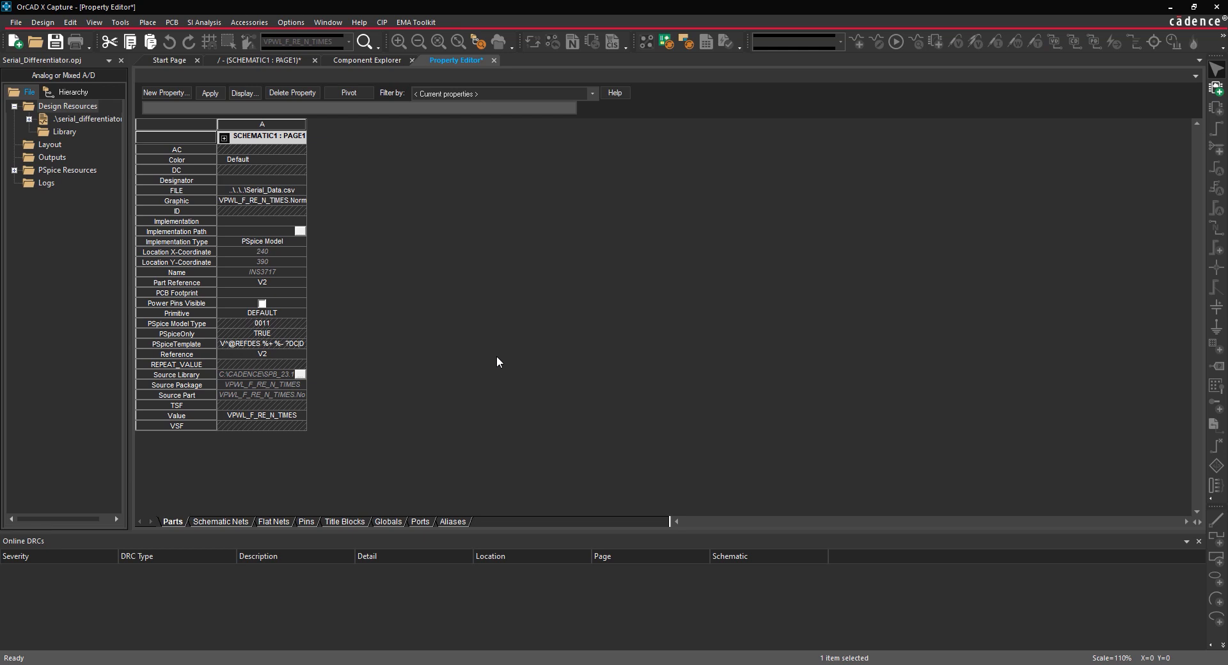
pyautogui.click(281, 364)
pyautogui.write('2')
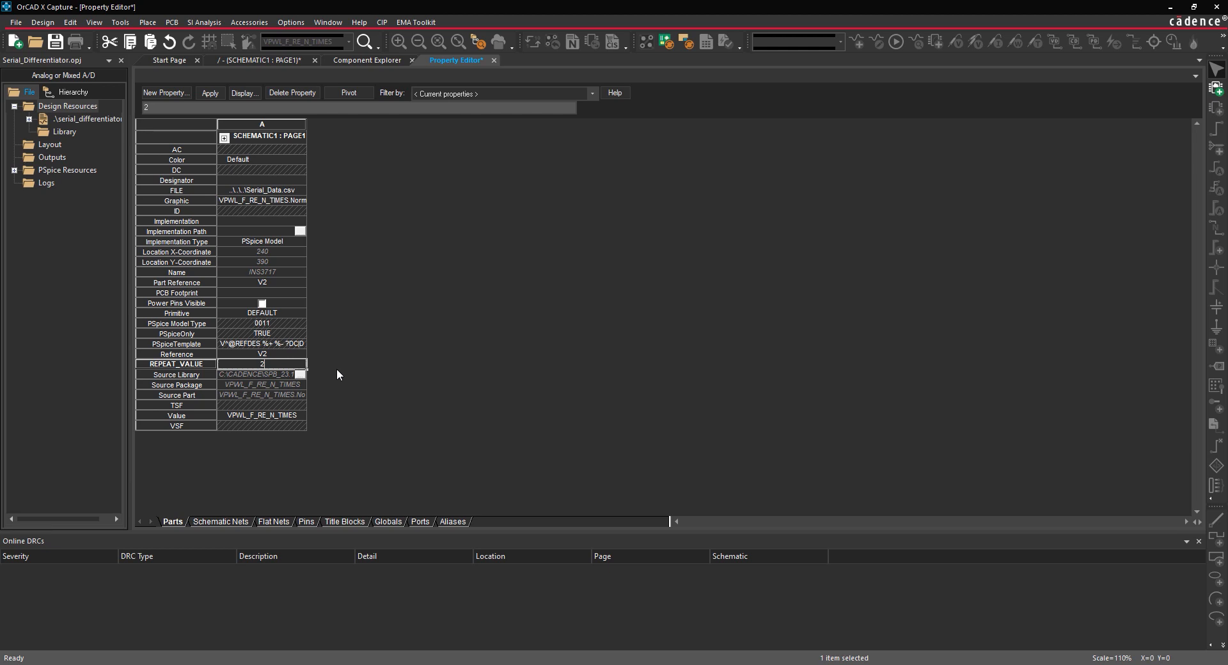
pyautogui.click(278, 406)
pyautogui.write('4u')
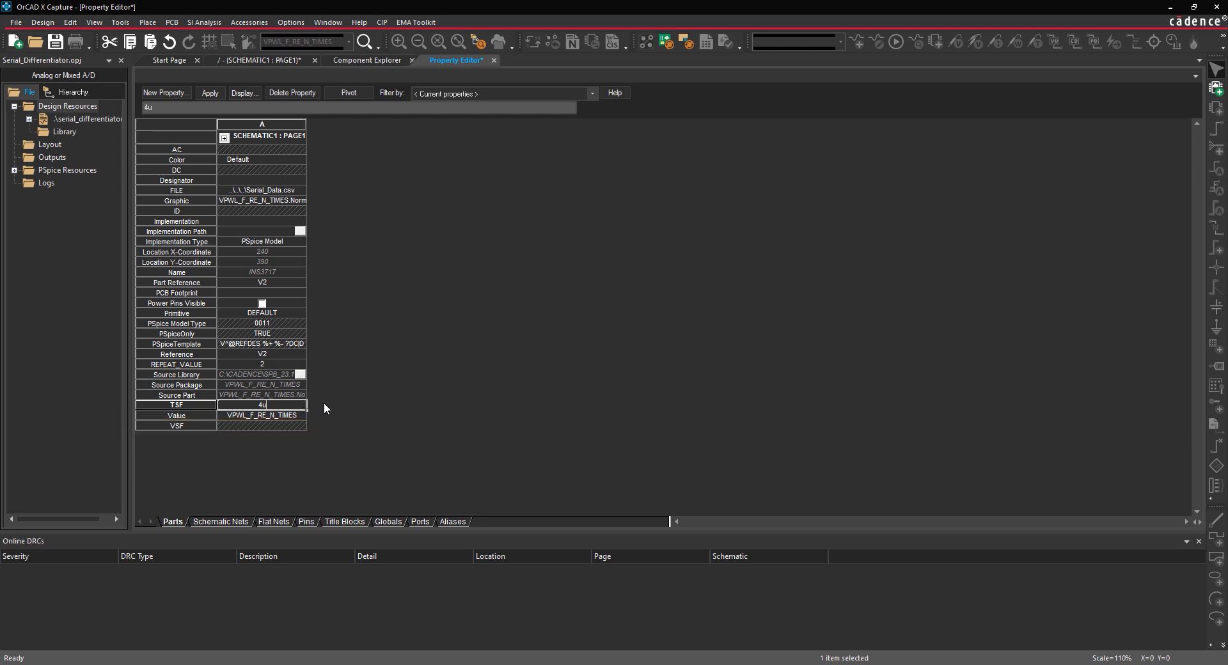
pyautogui.click(211, 93)
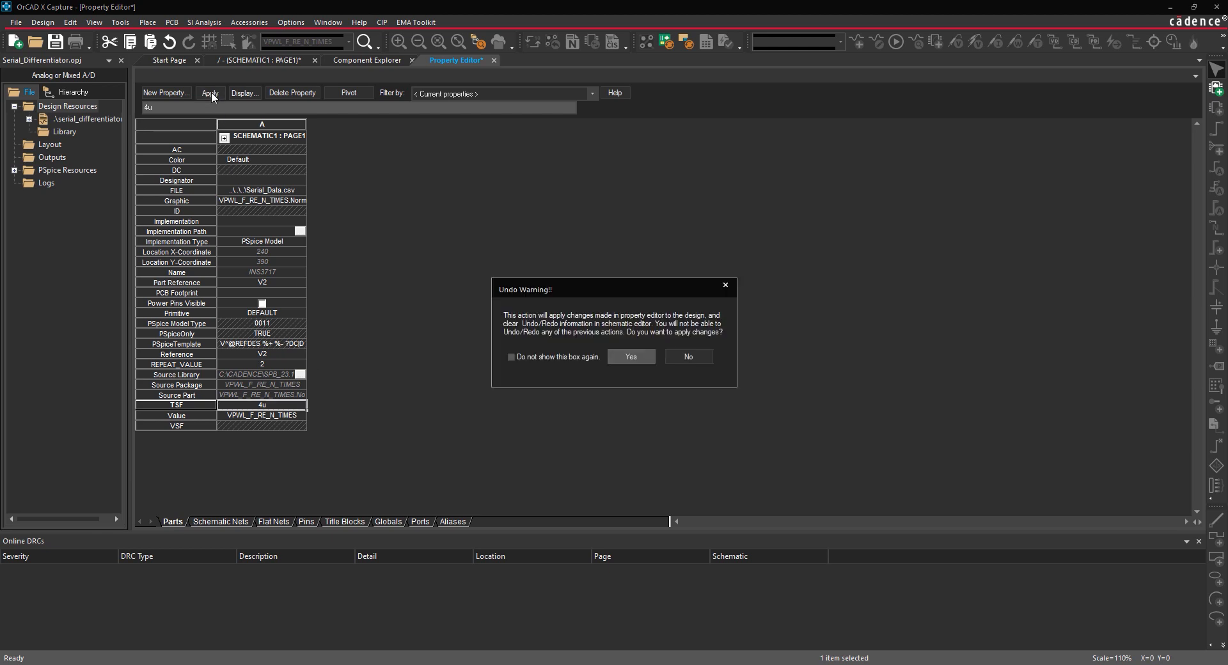
pyautogui.click(615, 362)
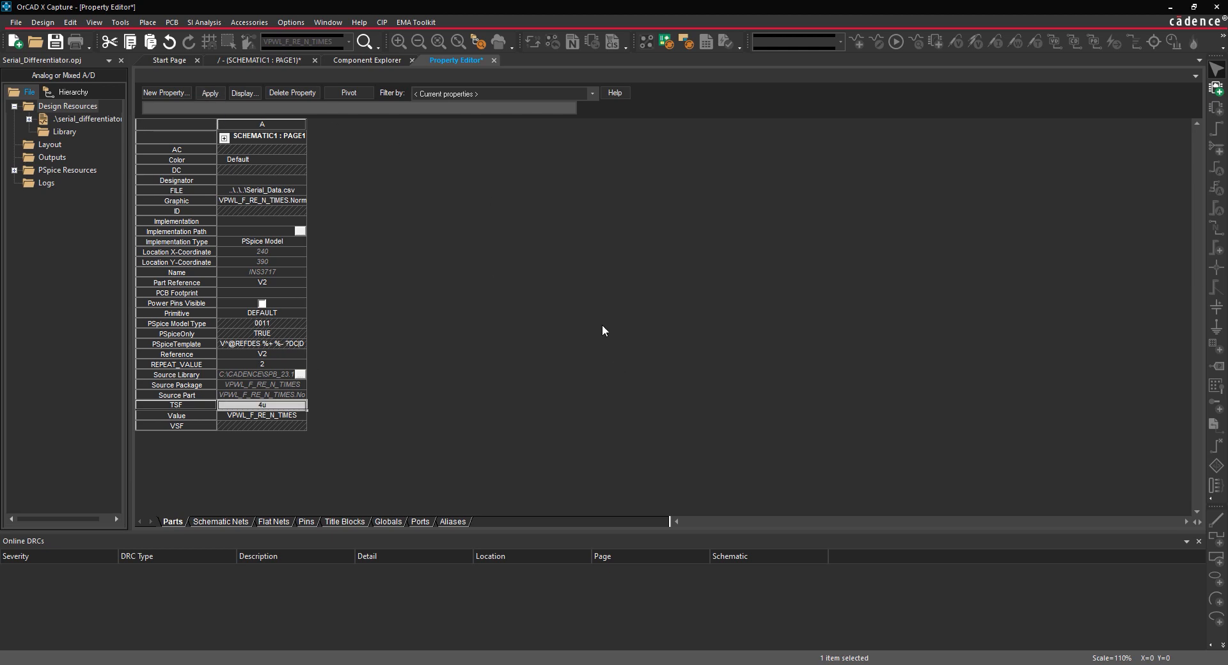
pyautogui.click(493, 61)
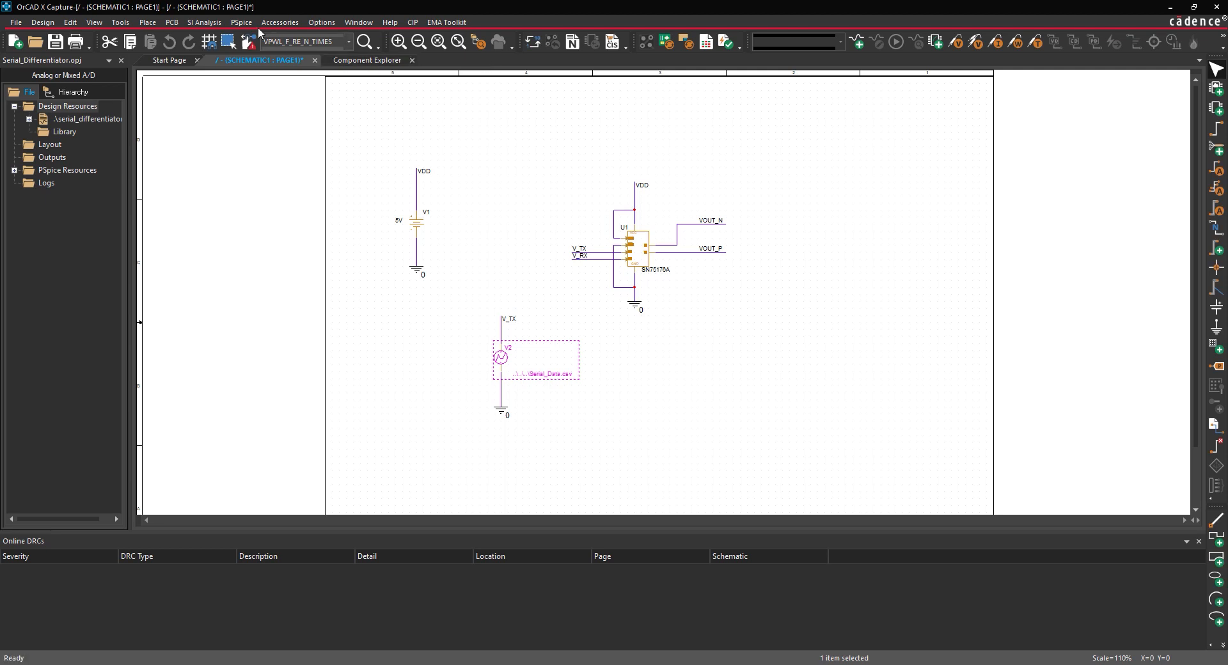
# Step: Create a new PSpice simulation profile named STIMULUS_TRANS
pyautogui.click(241, 22)
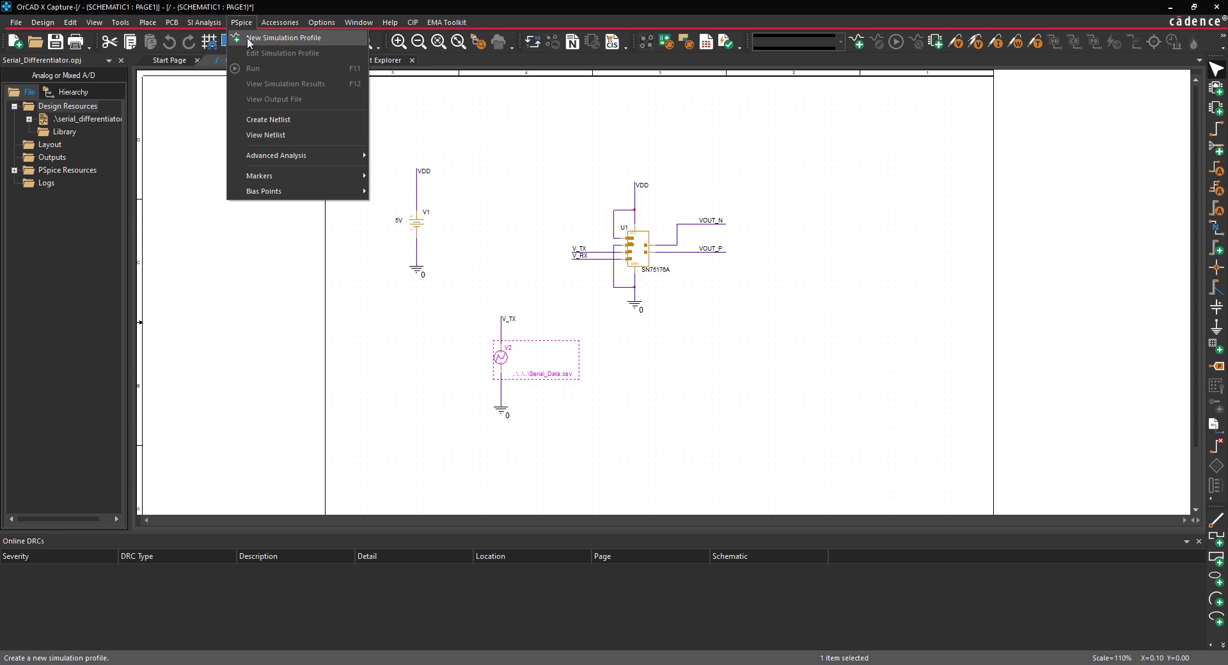
pyautogui.click(250, 40)
pyautogui.write('STIMULUS_TRANS')
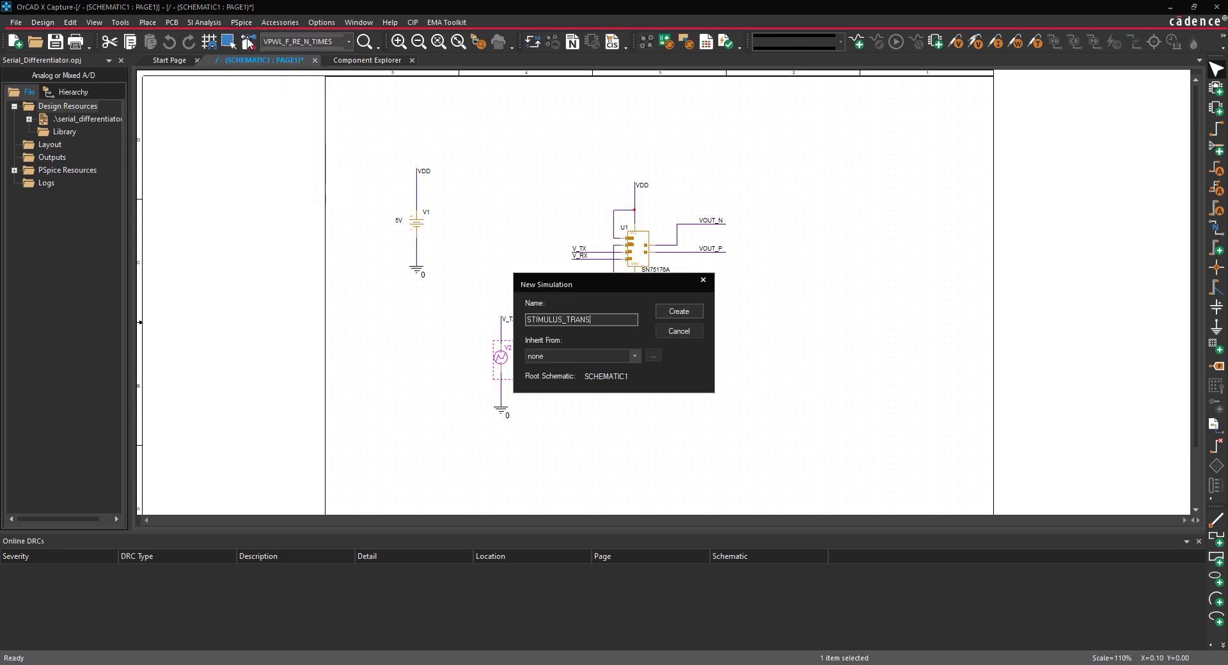
pyautogui.click(678, 312)
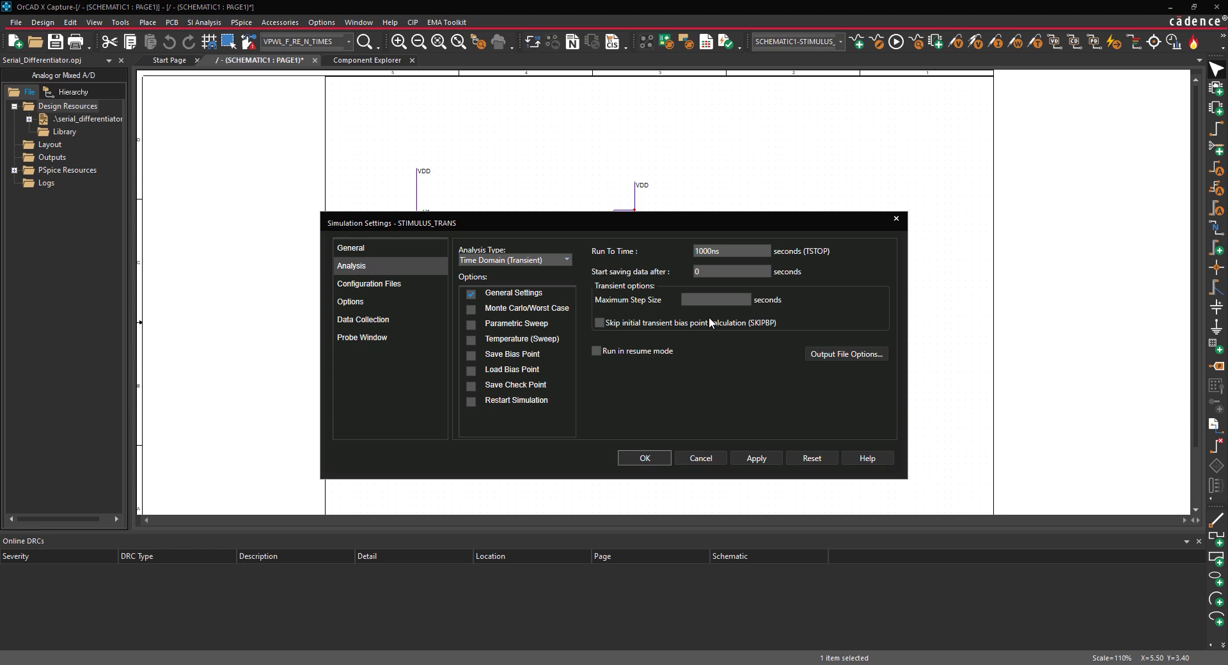
# Step: Set the transient analysis run time to 5m seconds and accept the simulation settings
pyautogui.doubleClick(711, 252)
pyautogui.write('5m')
pyautogui.click(645, 457)
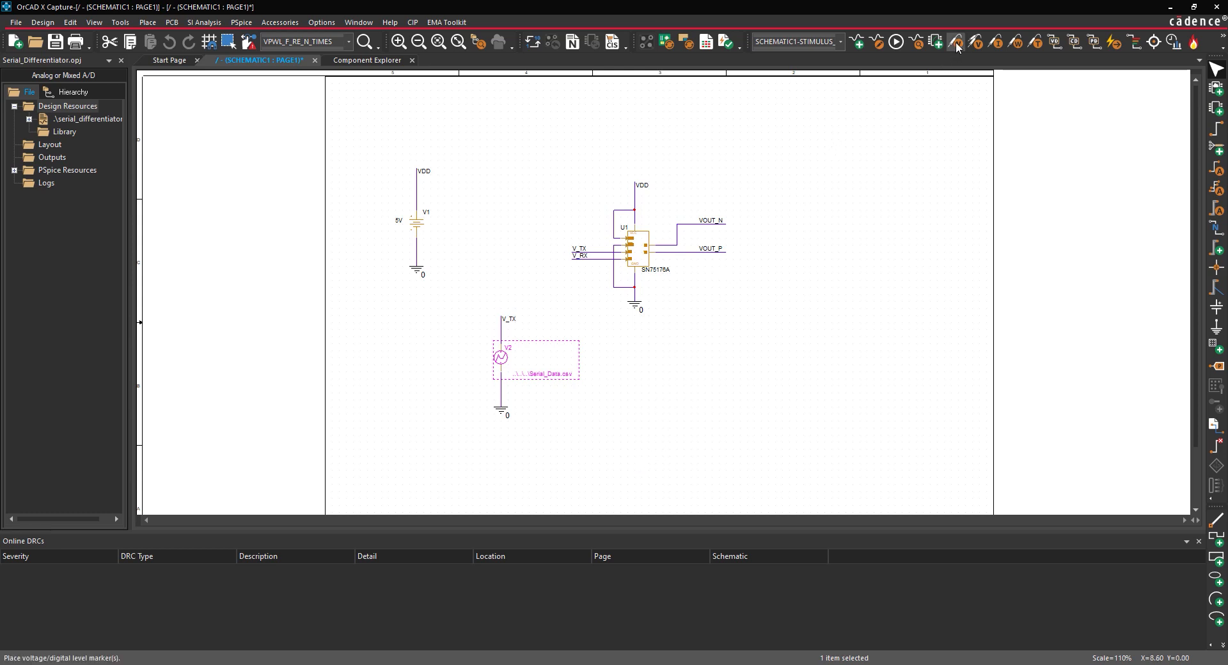
# Step: Place voltage markers on the V_TX, VOUT_N and VOUT_P nets, ending marker placement
pyautogui.click(855, 110)
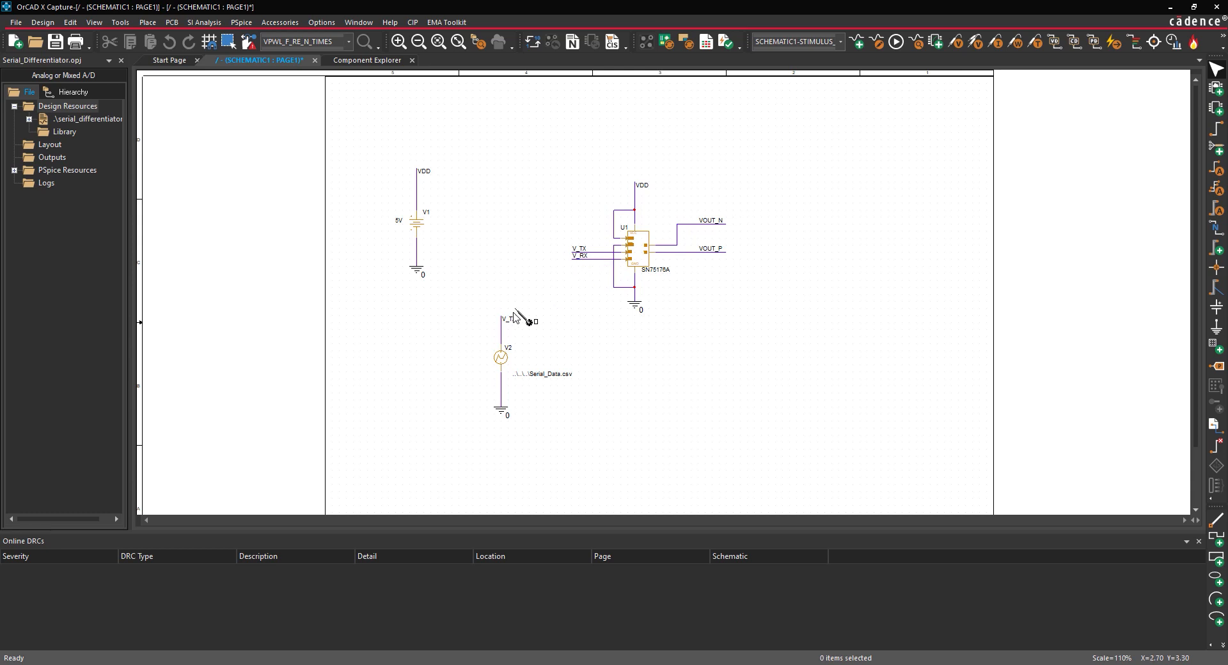
pyautogui.click(518, 325)
pyautogui.click(685, 225)
pyautogui.click(687, 253)
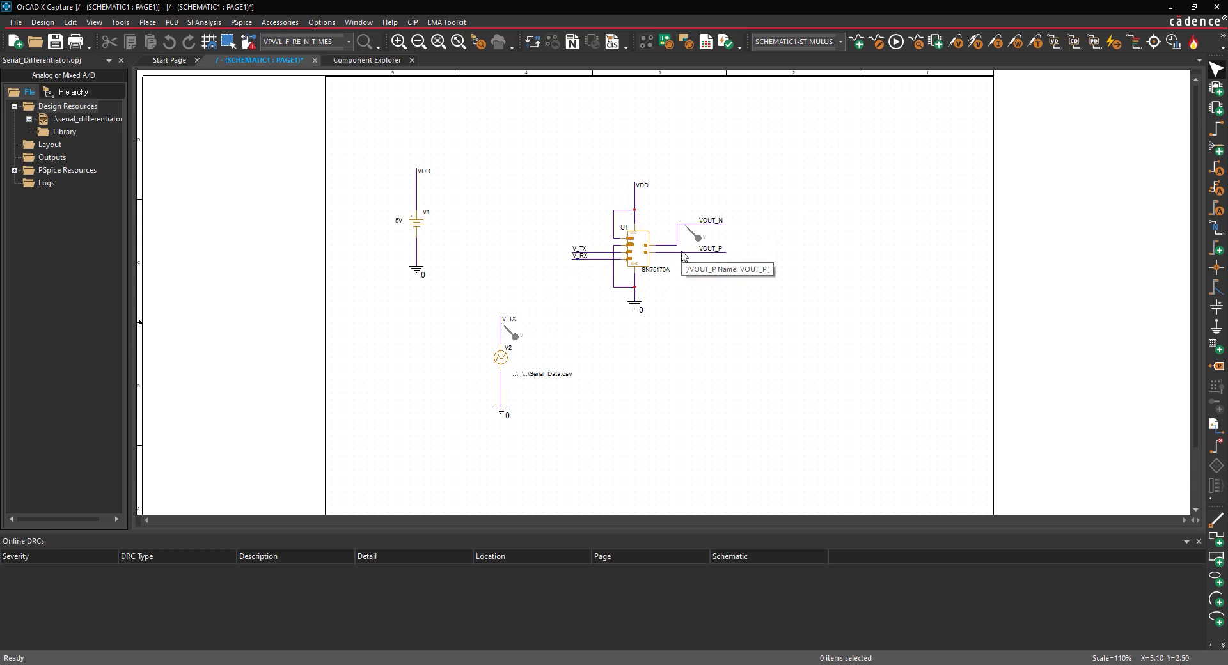
pyautogui.rightClick(696, 354)
pyautogui.click(716, 360)
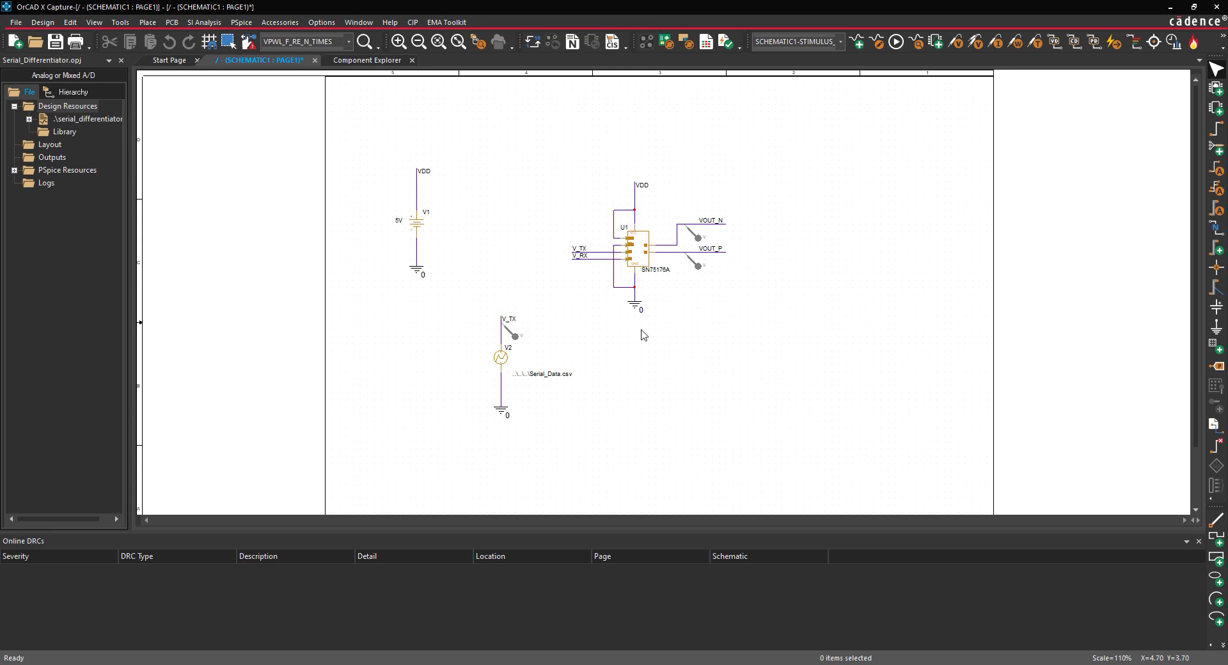
# Step: Run the PSpice simulation with the STIMULUS_TRANS profile
pyautogui.click(249, 68)
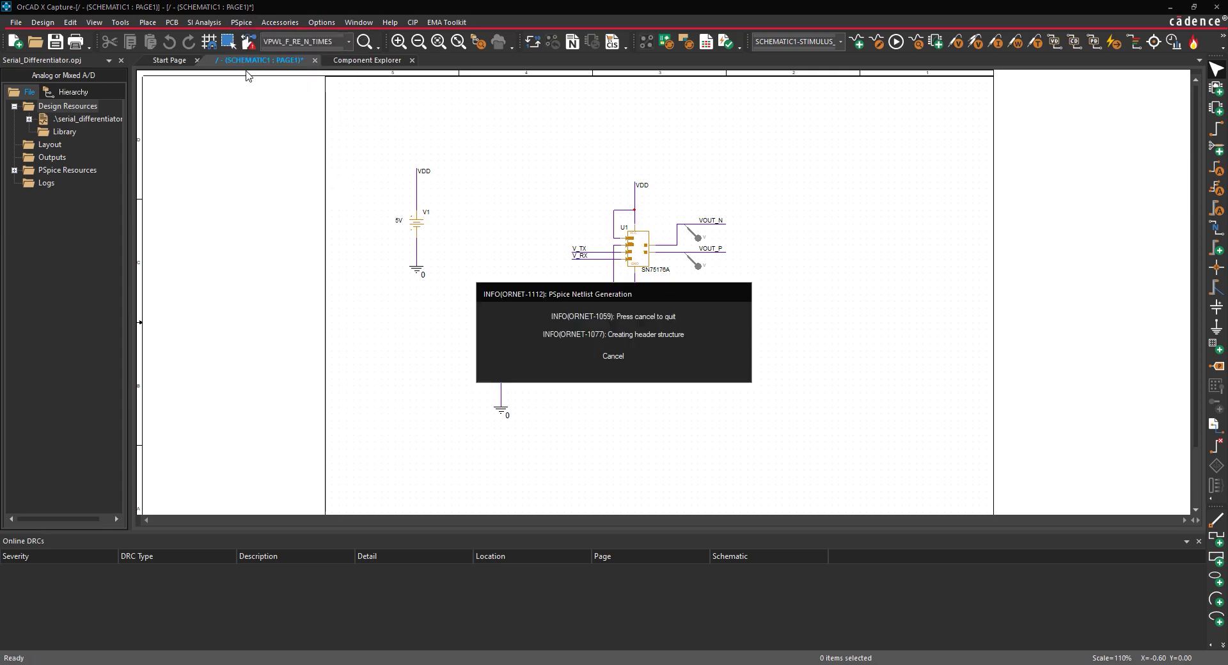